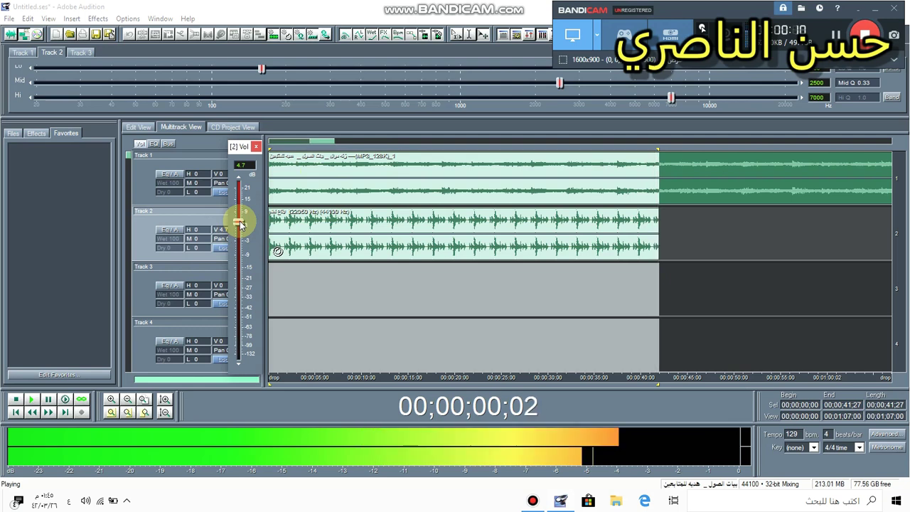
- Raise Track 1's volume to 3.5 dB
right_click(215, 174)
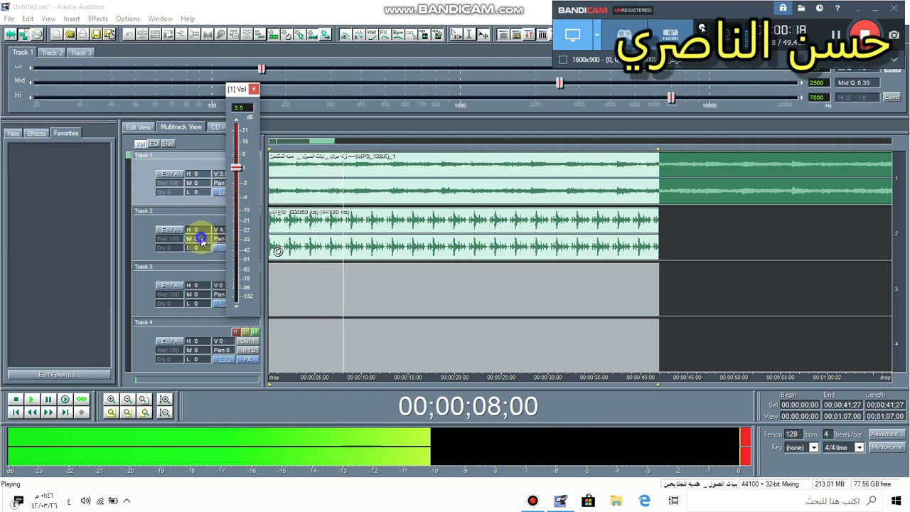
left_click(201, 240)
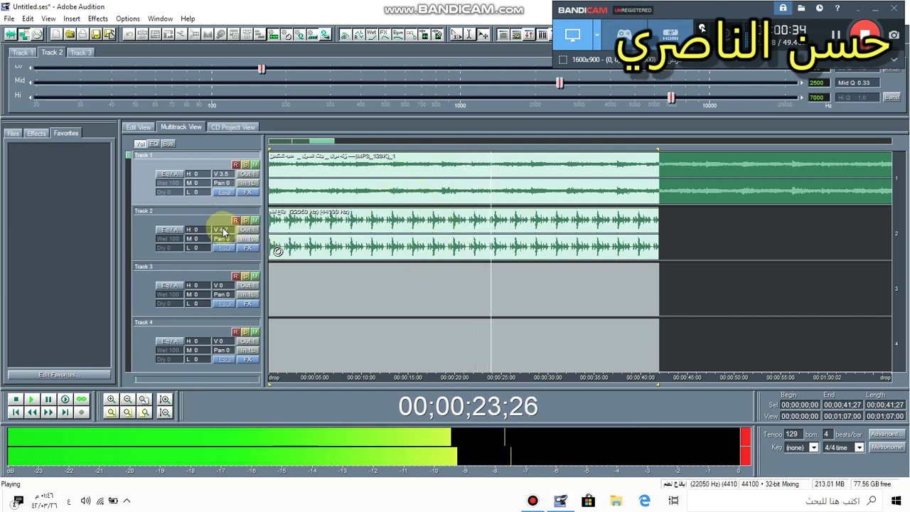
- Pan Track 2 slightly to the left, to -3, in its track properties and close them
right_click(197, 239)
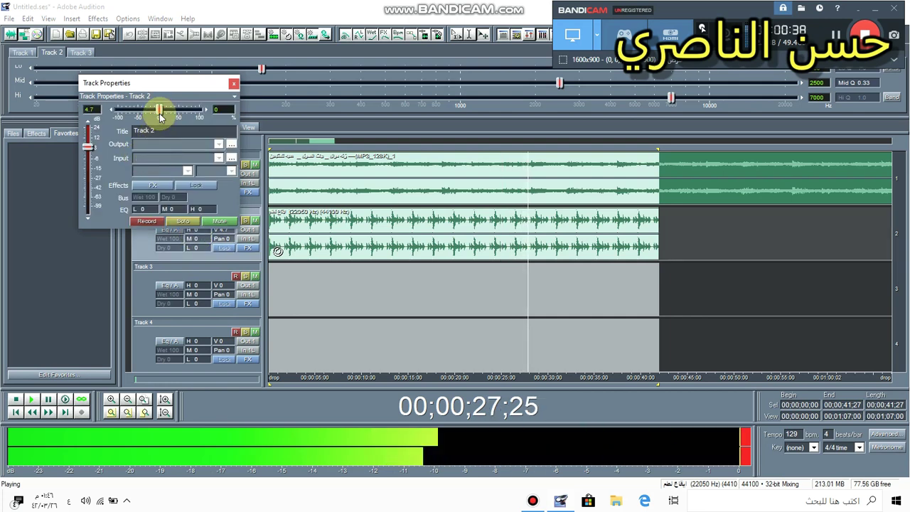
mouse_move(160, 115)
left_mouse_down()
mouse_move(103, 119)
mouse_move(158, 125)
left_mouse_up()
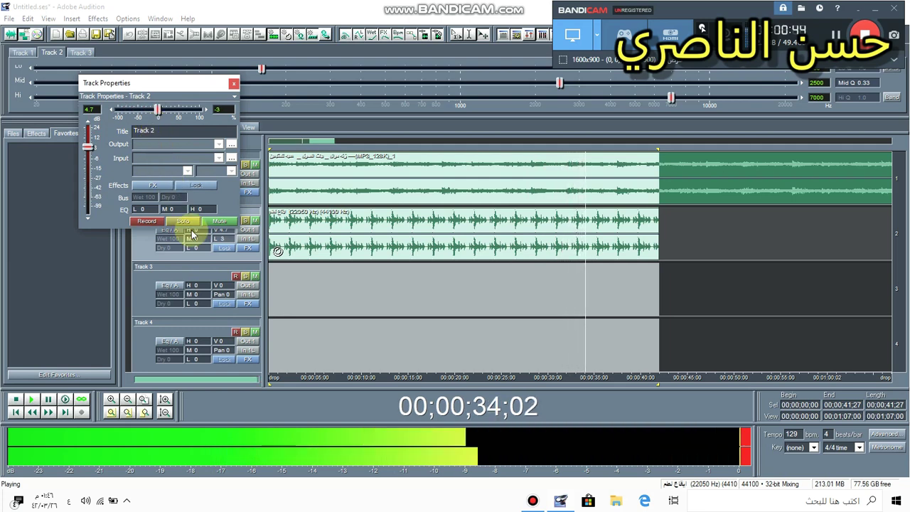
left_click(284, 279)
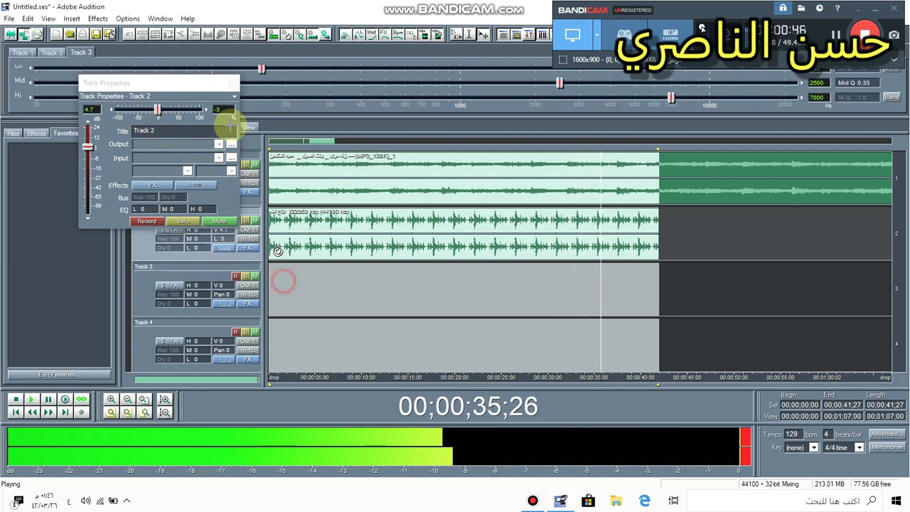
left_click(234, 83)
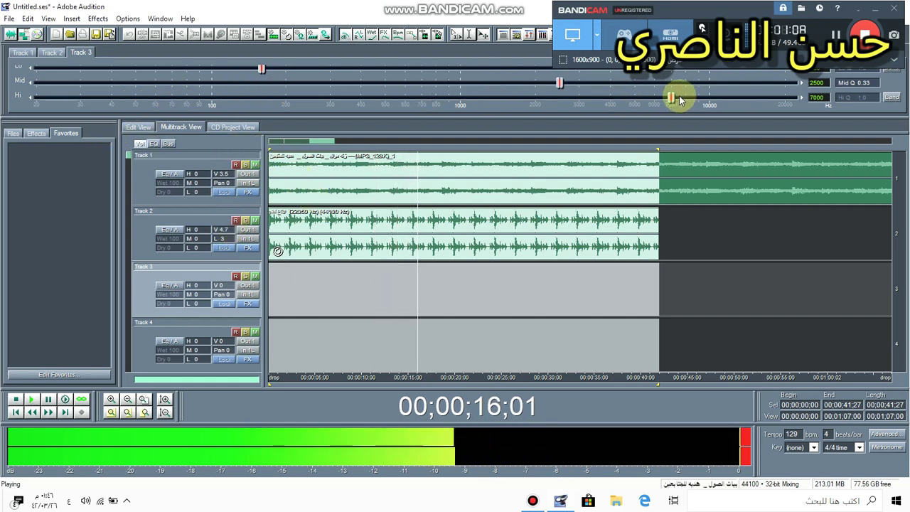
- Set Track 3's EQ frequencies to 22100 Hz for the mid band and 1010 Hz for the high band, and lower the low band's frequency
left_click_drag(560, 83, 462, 81)
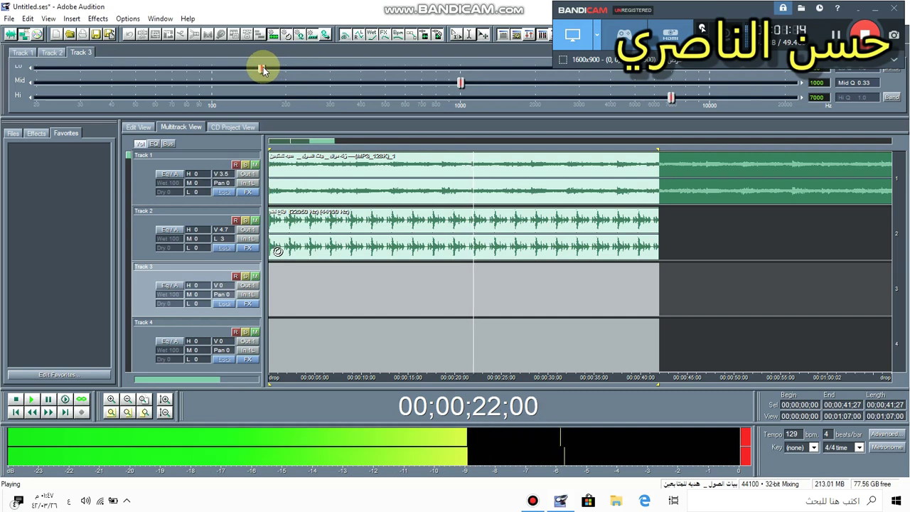
left_click_drag(616, 101, 731, 108)
left_click(873, 12)
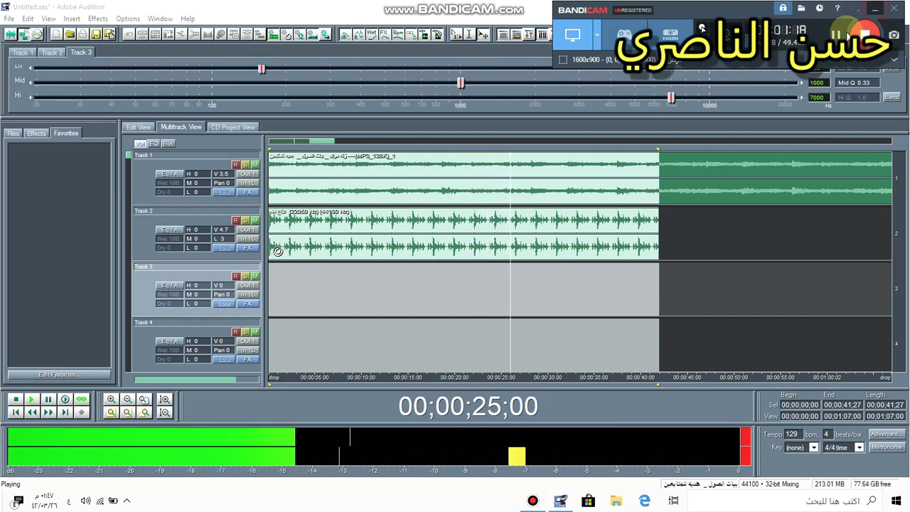
left_click_drag(460, 81, 810, 101)
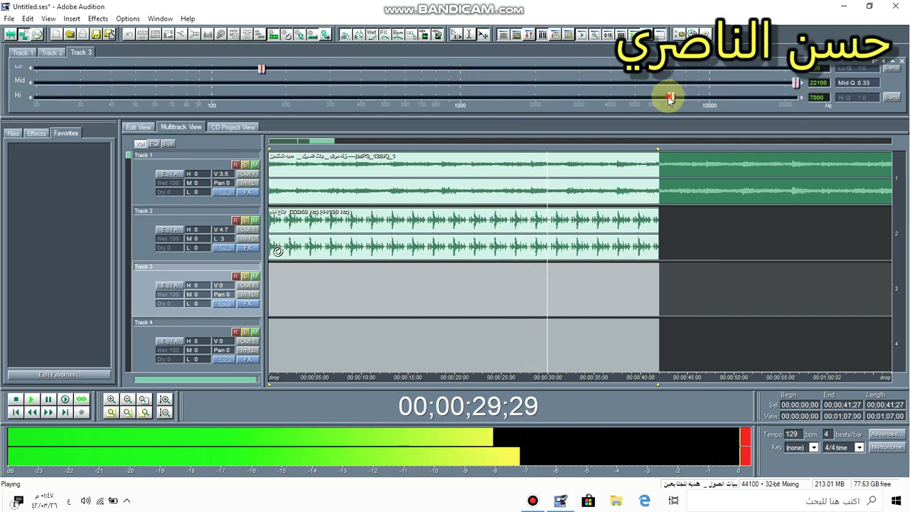
left_click_drag(668, 100, 461, 119)
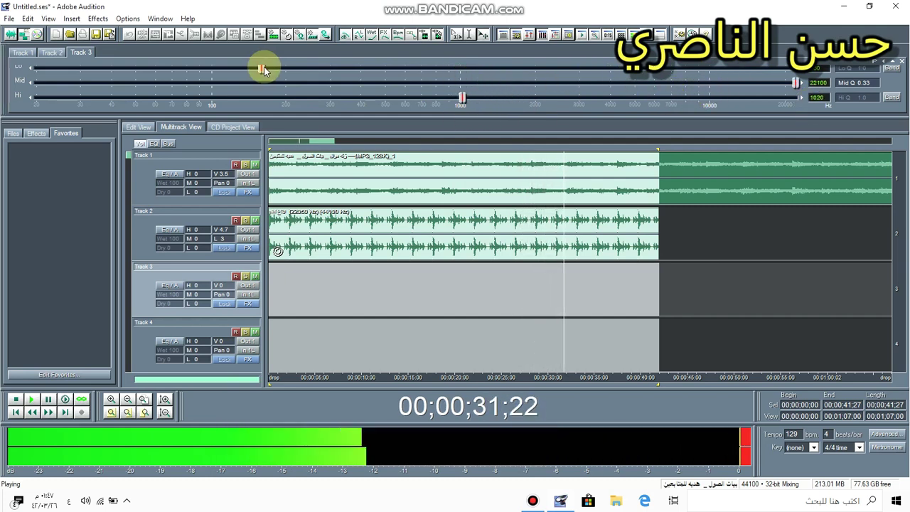
left_click_drag(252, 73, 229, 76)
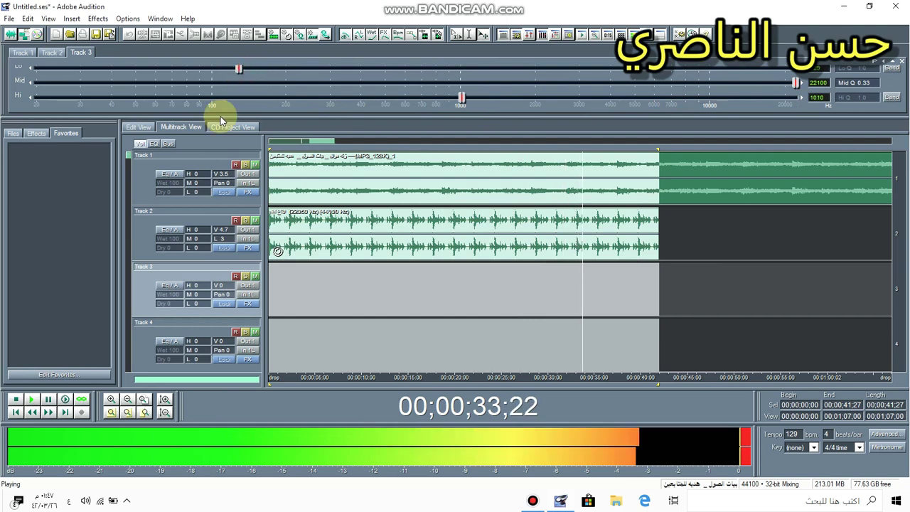
- Show the tracks' EQ controls and boost Track 1's EQ B gains to 3.7 high, 3.7 mid and 2.7 low
left_click(176, 175)
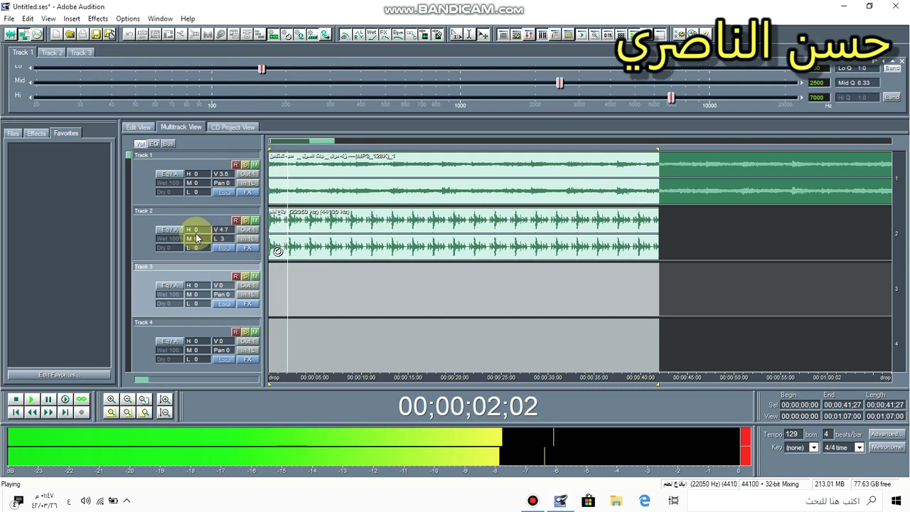
left_click(154, 143)
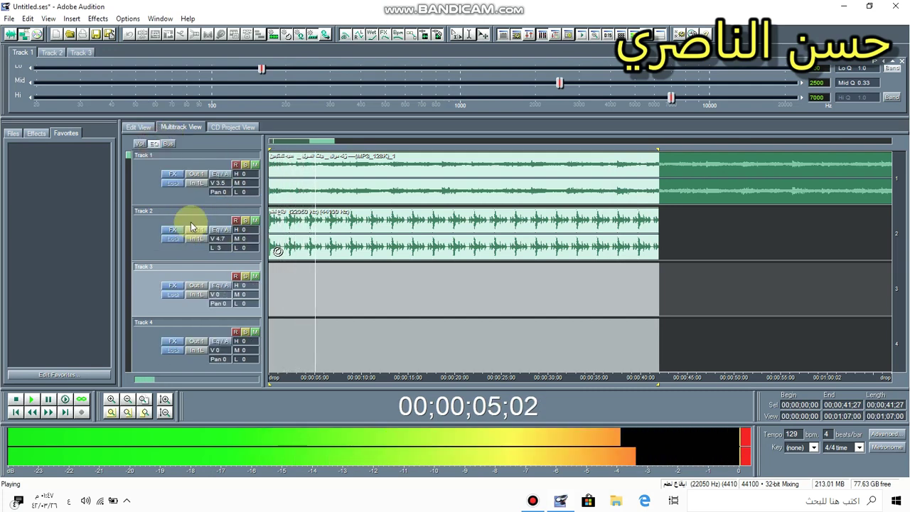
right_click(221, 184)
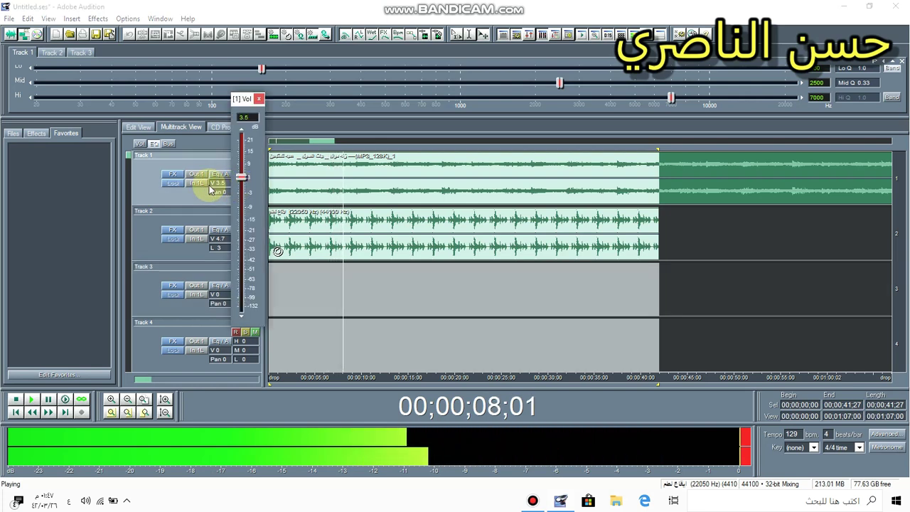
right_click(193, 182)
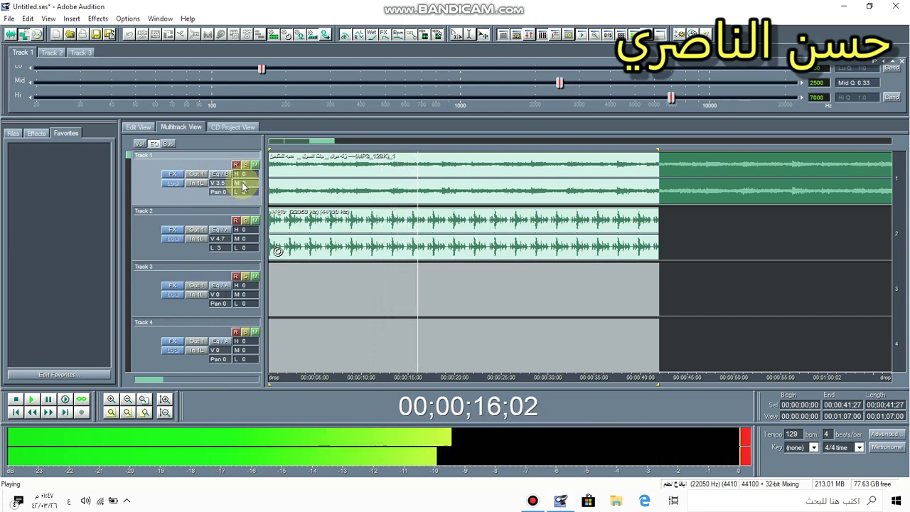
left_click_drag(243, 174, 259, 190)
- Raise Track 2's volume to 7.3 dB
left_click(241, 240)
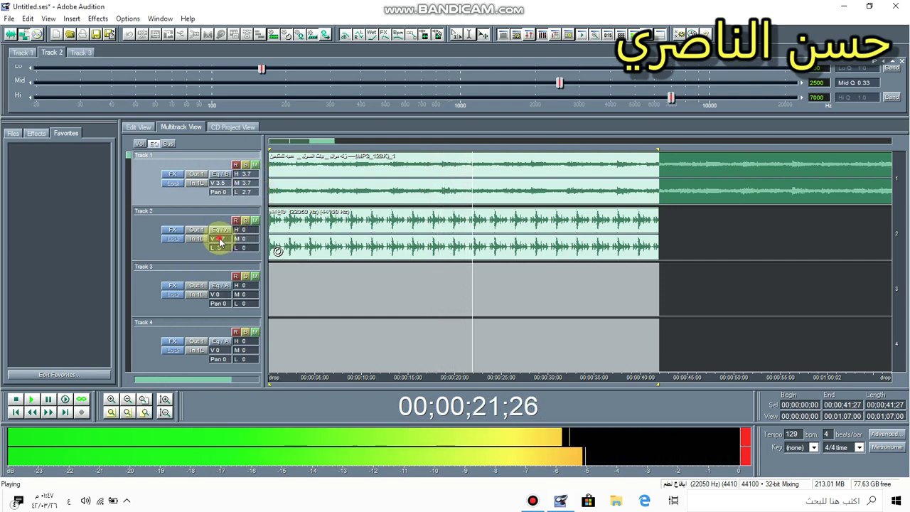
right_click(219, 241)
scroll(250, 246, "up", 4)
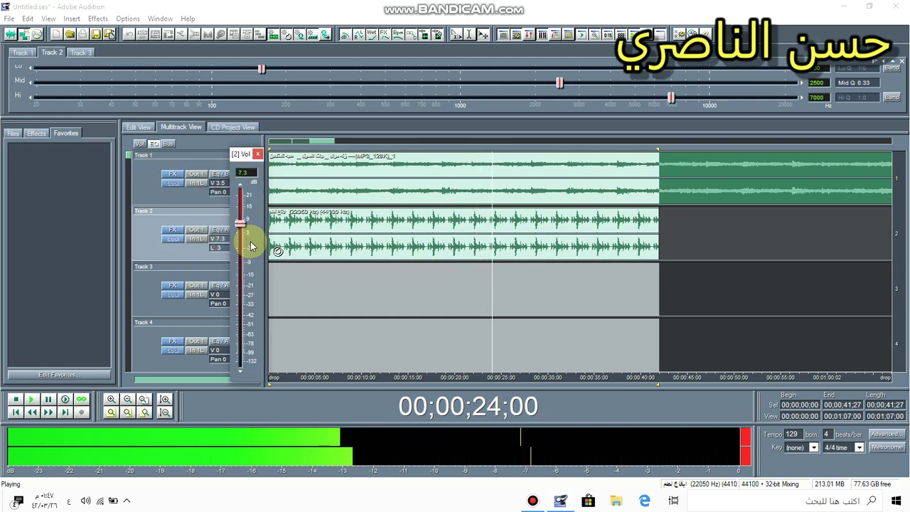
scroll(251, 245, "down", 1)
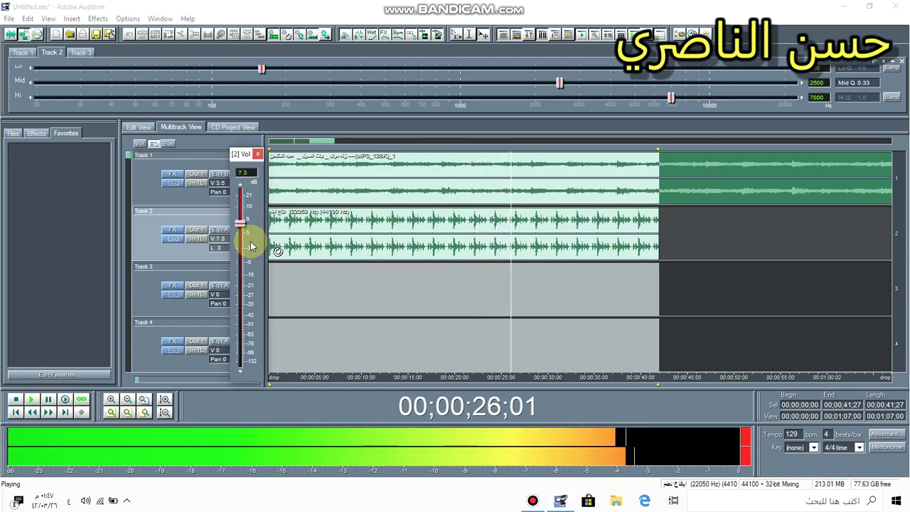
left_click(128, 400)
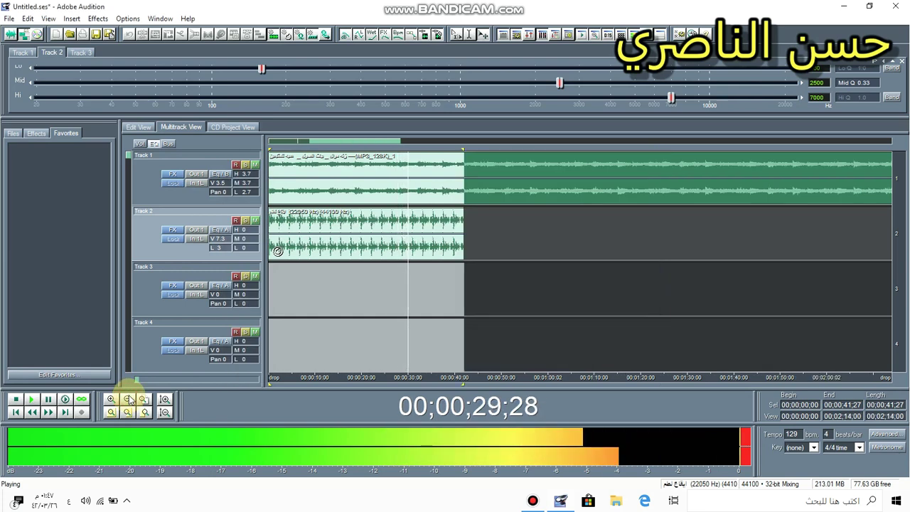
left_click(128, 400)
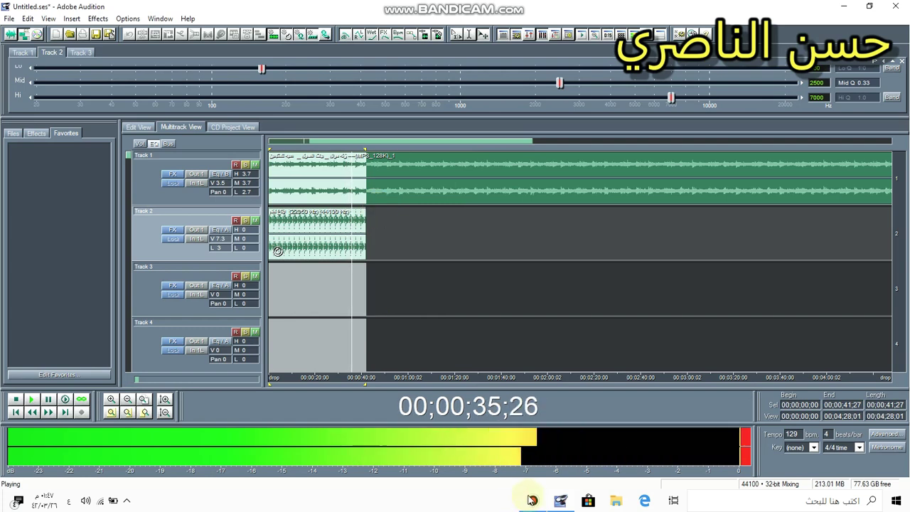
mouse_move(532, 500)
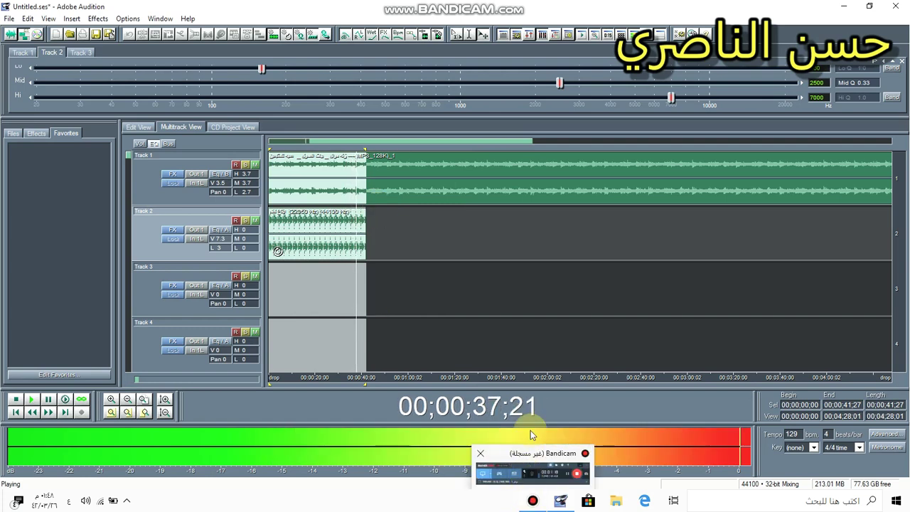
mouse_move(533, 424)
left_mouse_down()
mouse_move(537, 401)
mouse_move(539, 429)
left_mouse_up()
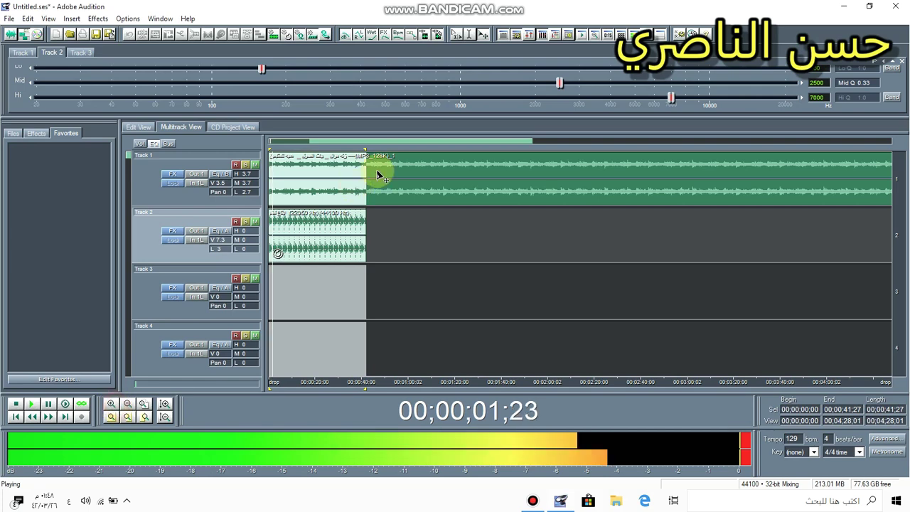
scroll(377, 175, "up", 1)
left_click_drag(397, 145, 274, 155)
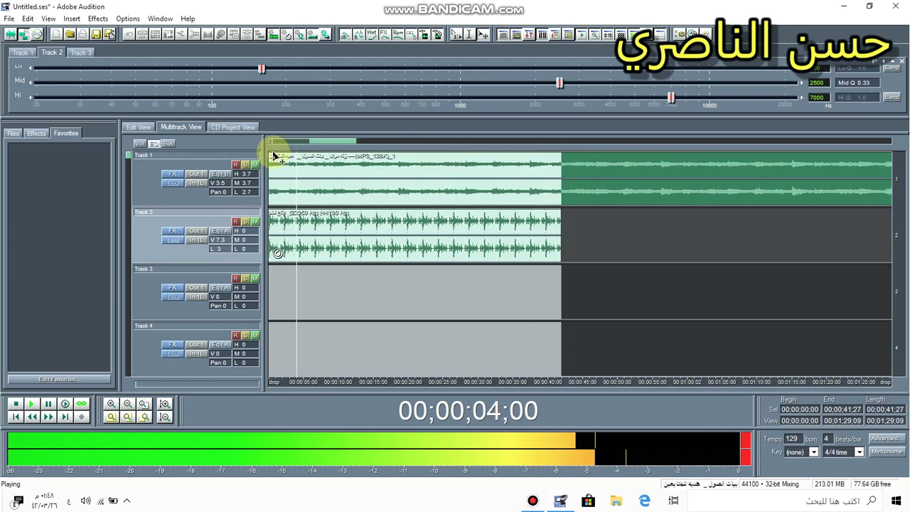
- Show the tracks' bus controls and centre Track 2's pan at 0
left_click(168, 143)
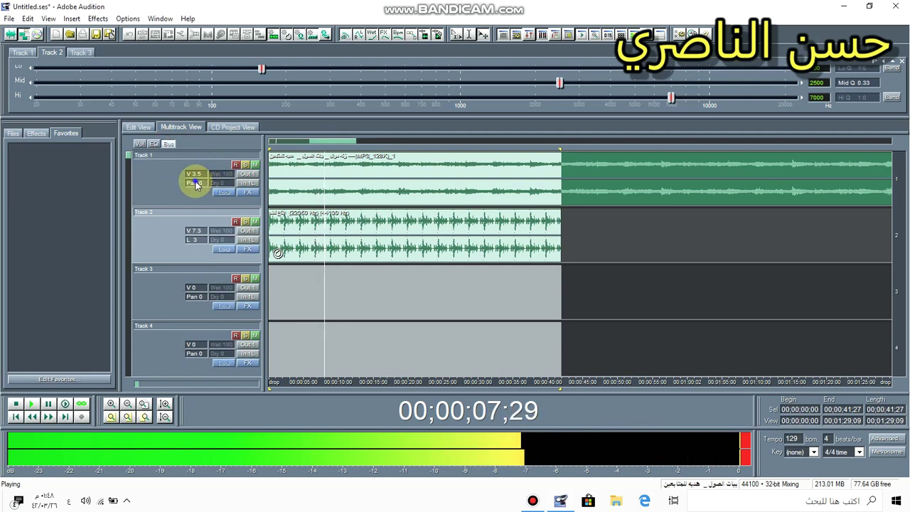
left_click(194, 182)
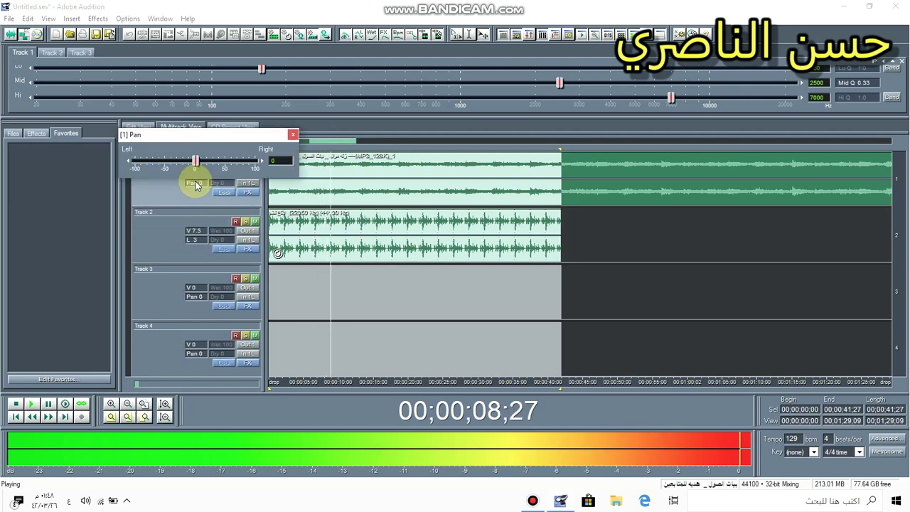
left_click(198, 239)
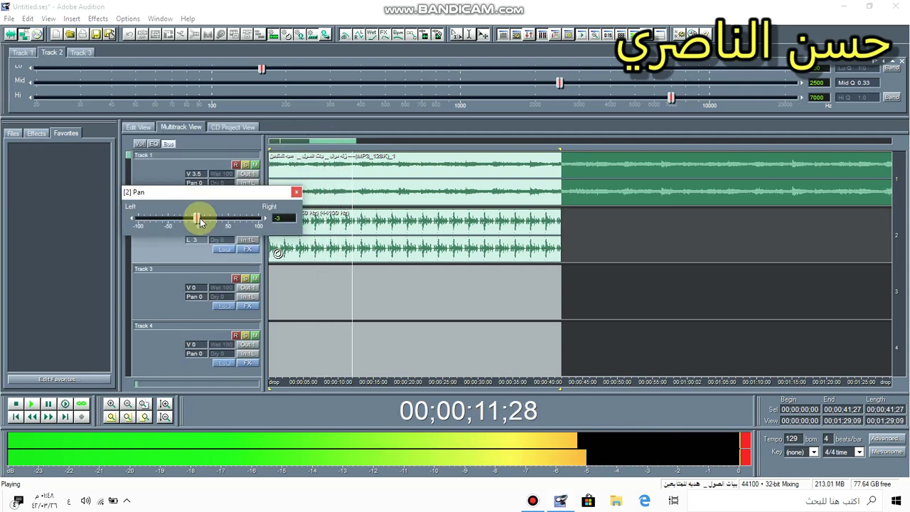
left_click_drag(199, 222, 202, 219)
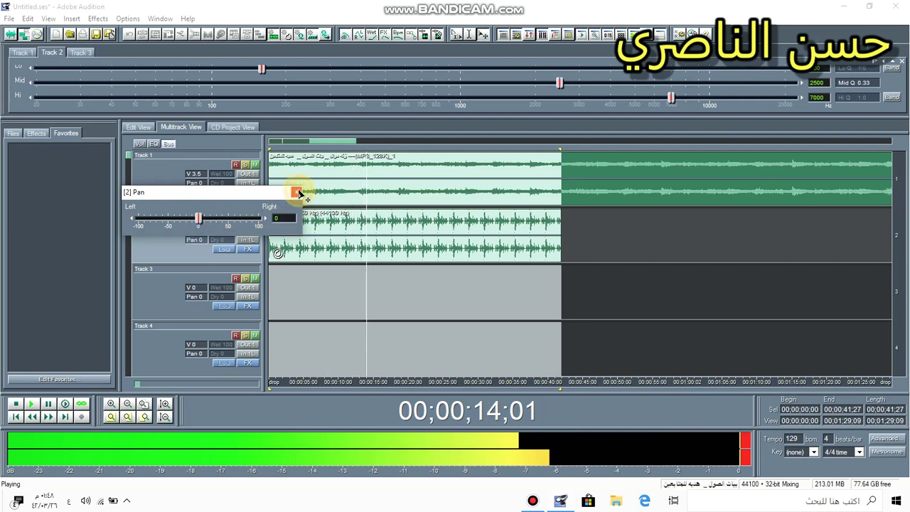
left_click(296, 192)
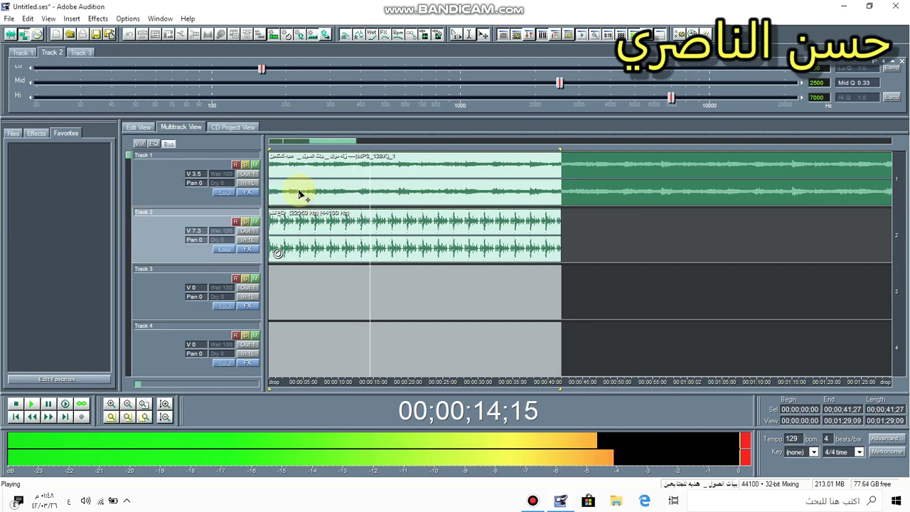
left_click(541, 501)
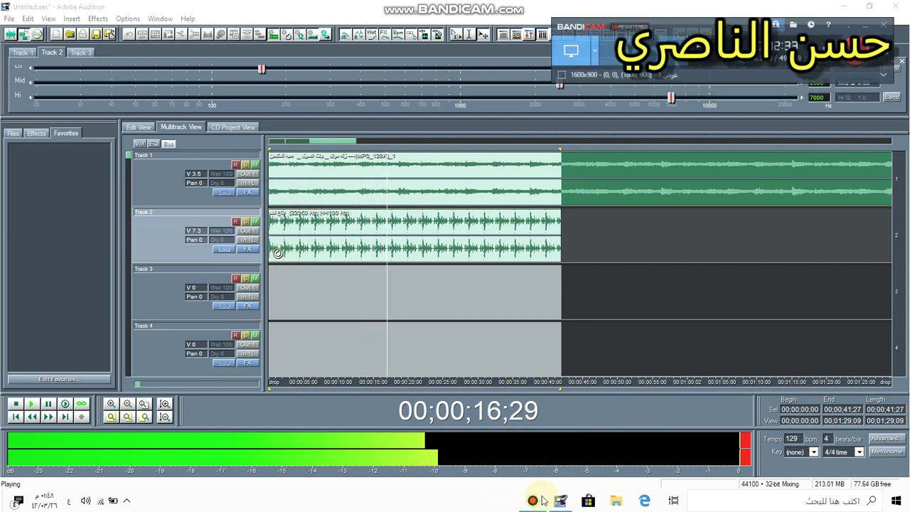
left_click(401, 301)
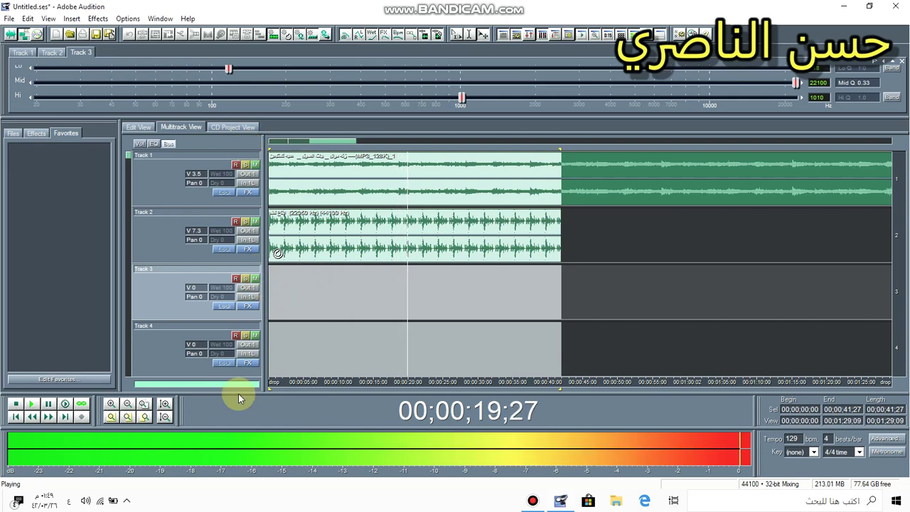
left_click(534, 499)
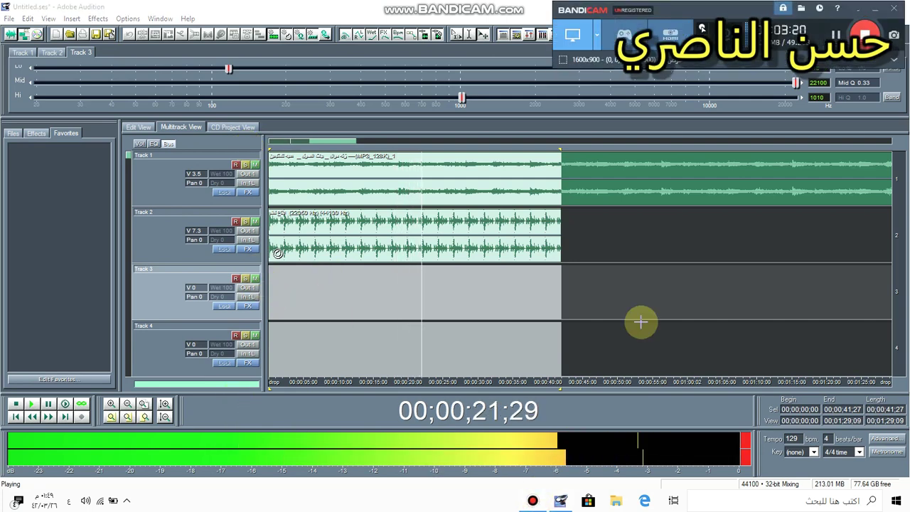